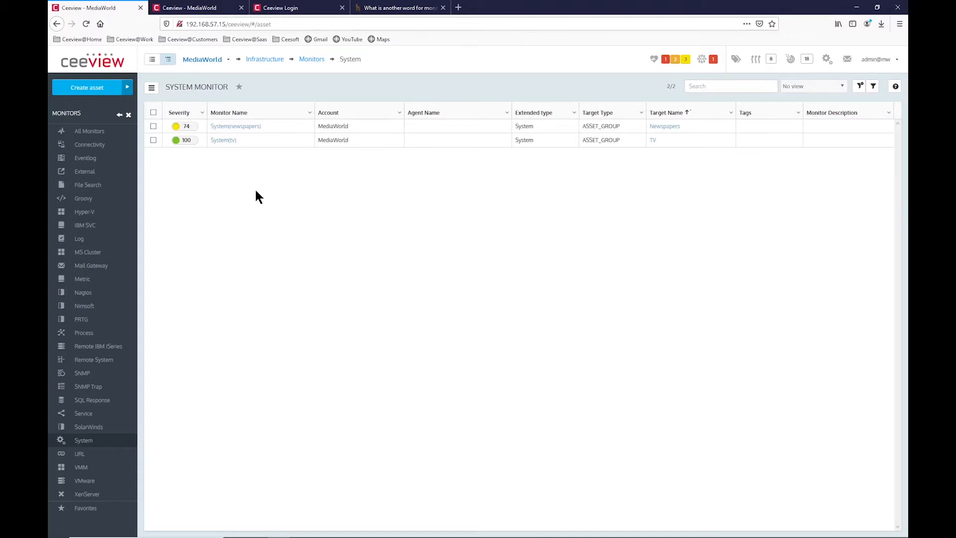
left_click(152, 90)
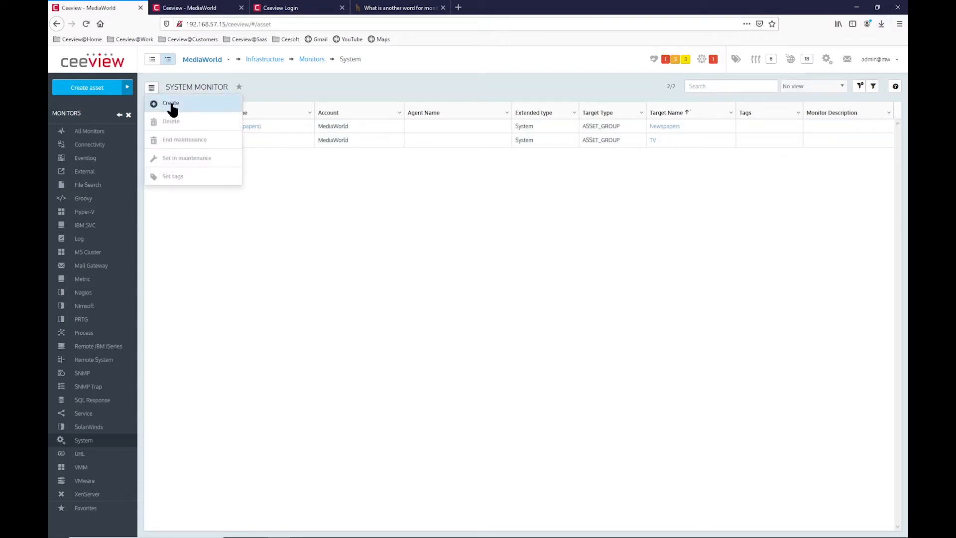
left_click(170, 103)
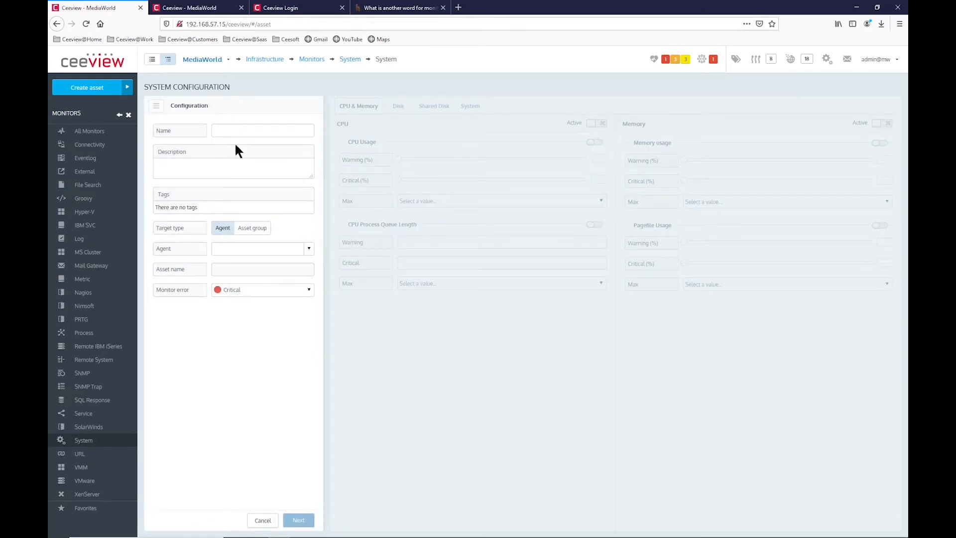
left_click(264, 527)
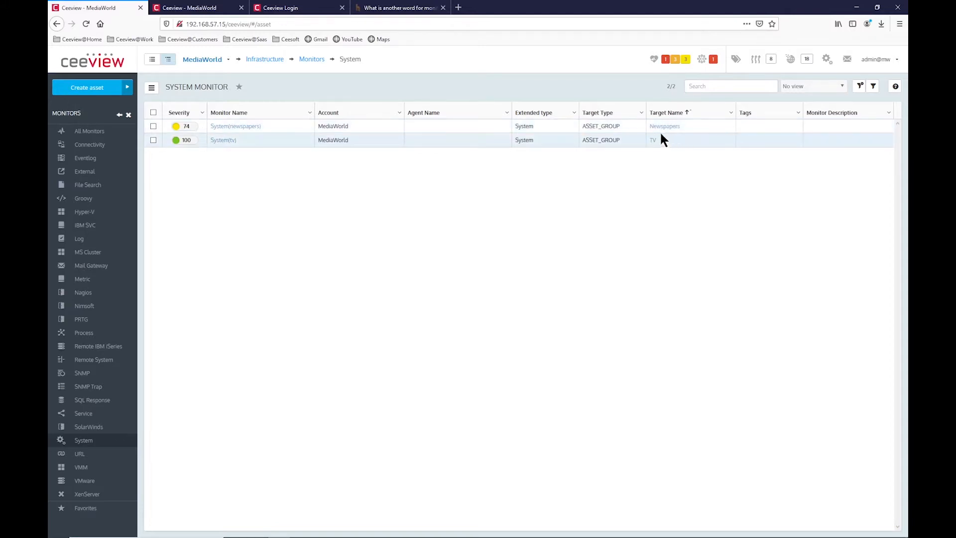
Step: Examine the assets in the Newspapers asset group, and return to the system monitor list
left_click(194, 11)
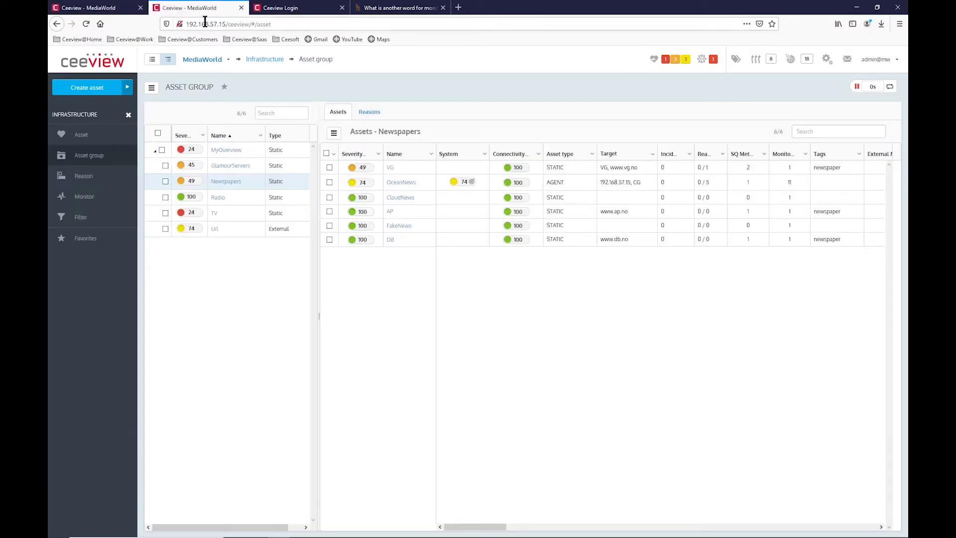
left_click(197, 184)
left_click(107, 7)
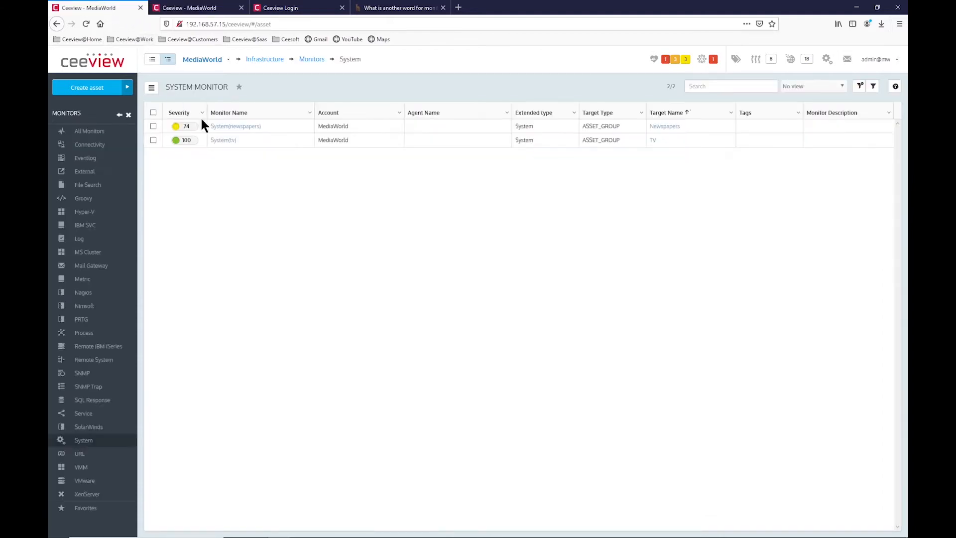
Step: Open the System(newspapers) monitor's configuration and review its name, description and monitor error severity options
left_click(225, 125)
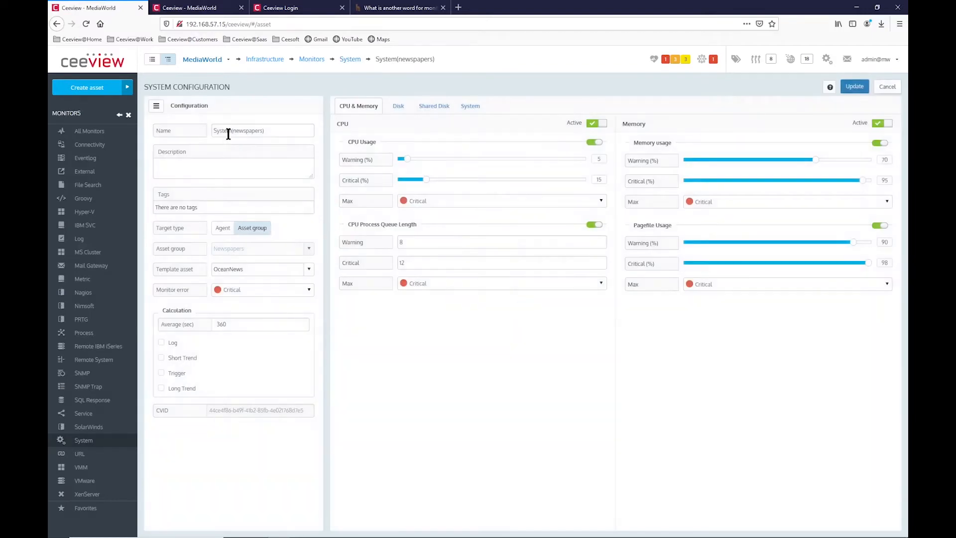
left_click_drag(267, 131, 208, 131)
left_click(274, 166)
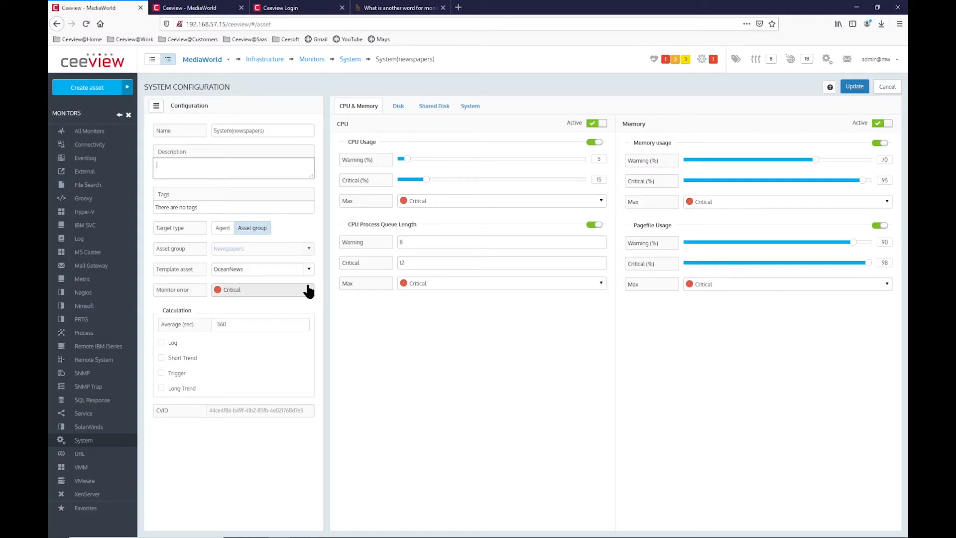
left_click(308, 297)
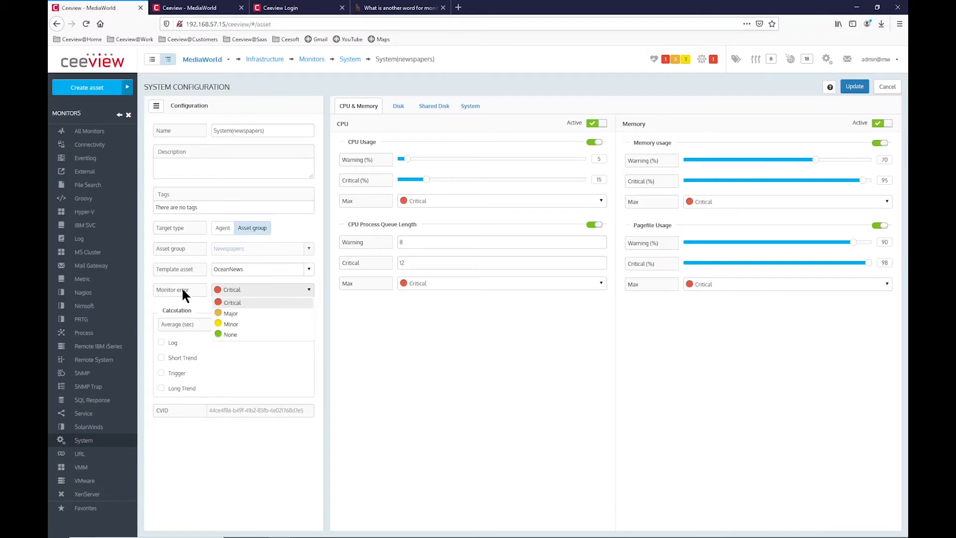
left_click(145, 293)
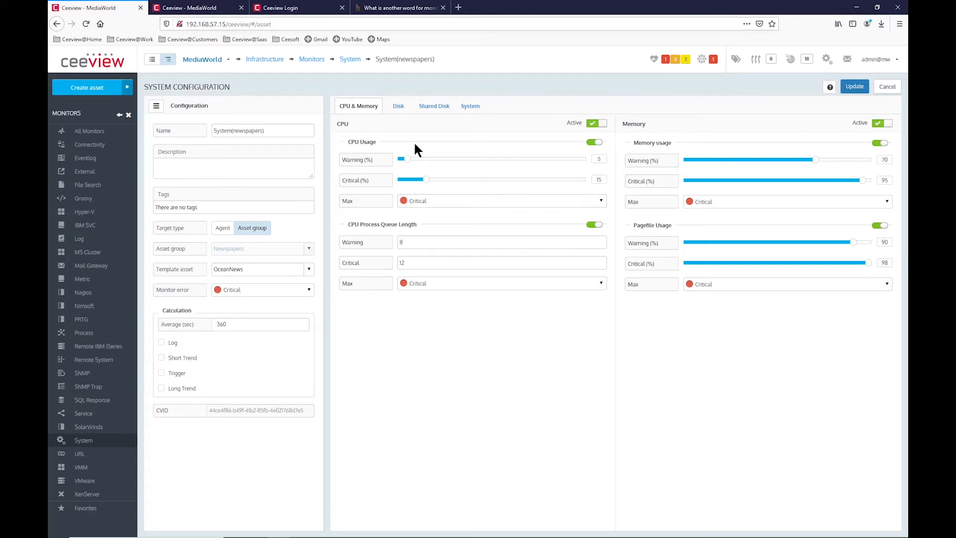
Step: In the default disk configuration, set the critical threshold for Disk usage % to 98
left_click(397, 108)
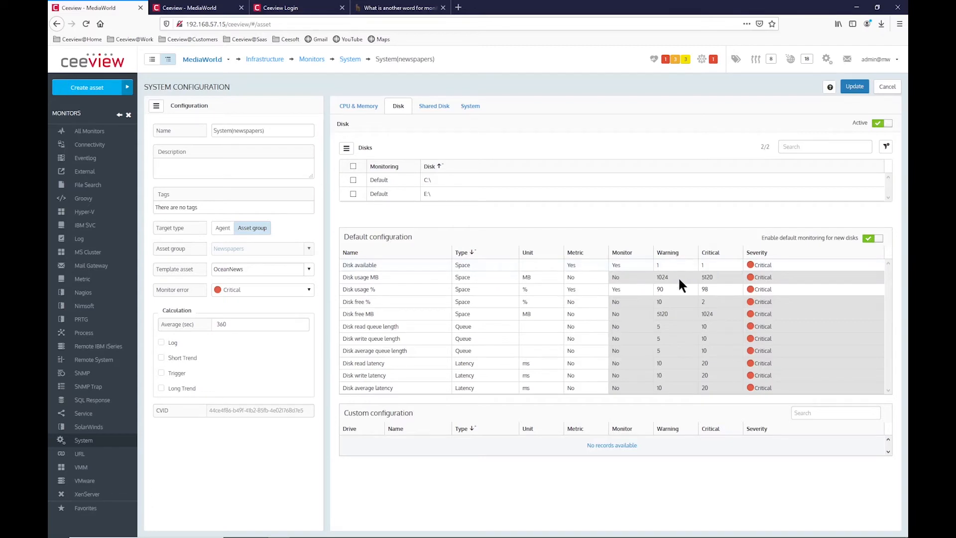
left_click(717, 265)
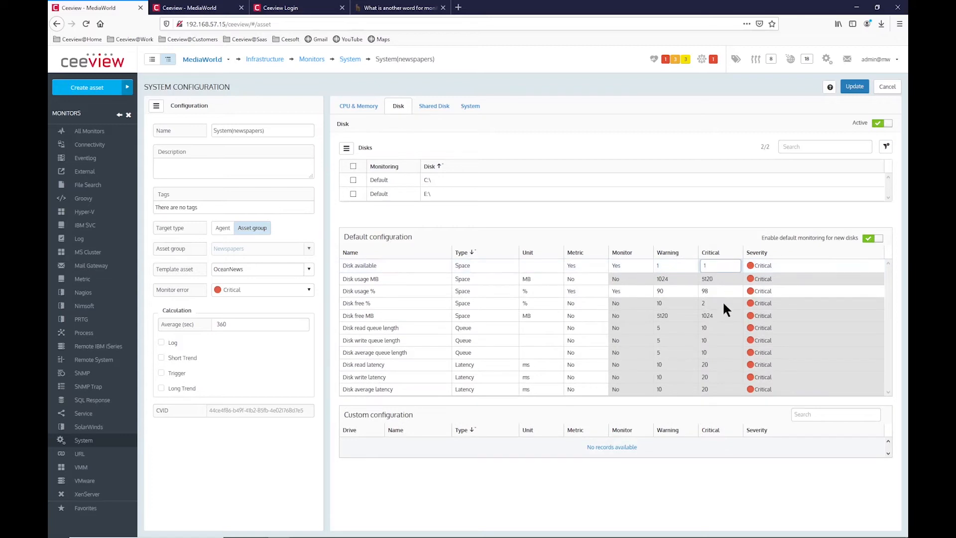
left_click(722, 293)
left_click_drag(719, 292, 707, 290)
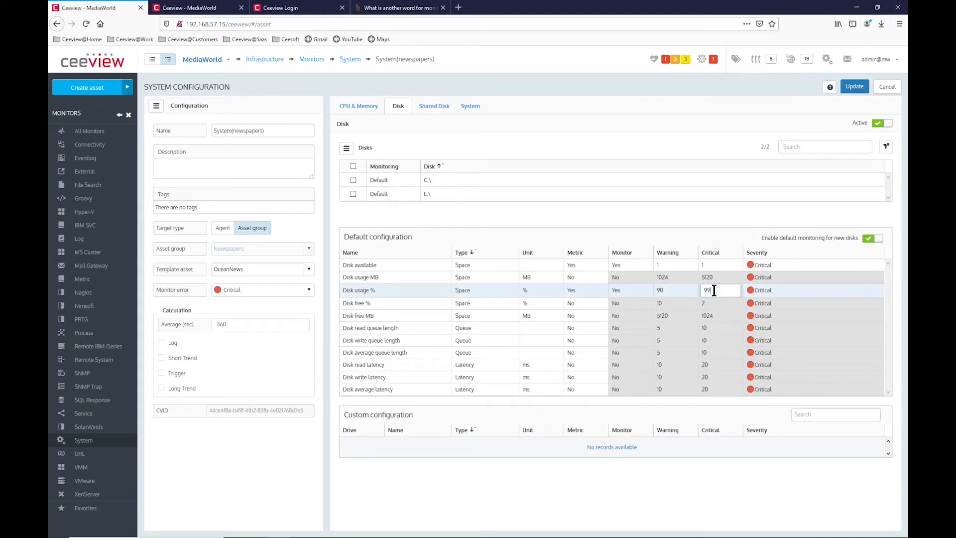
type("8")
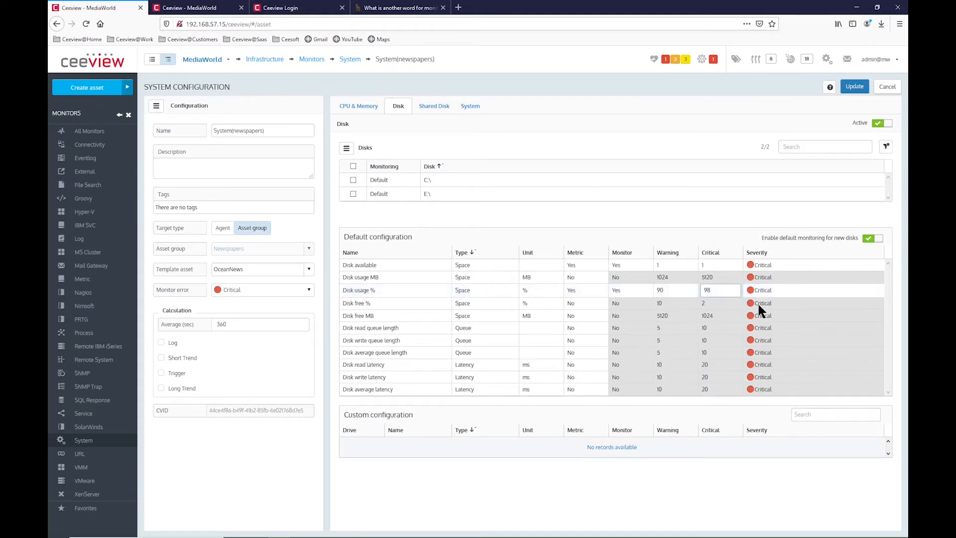
left_click(584, 208)
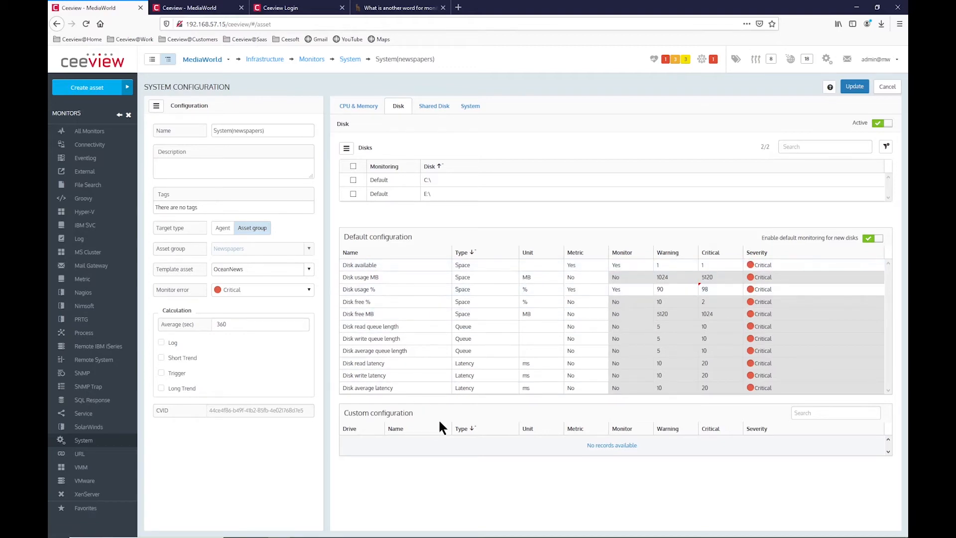
Step: Examine the monitoring options available for the C:\ disk, leaving it deselected
left_click(353, 179)
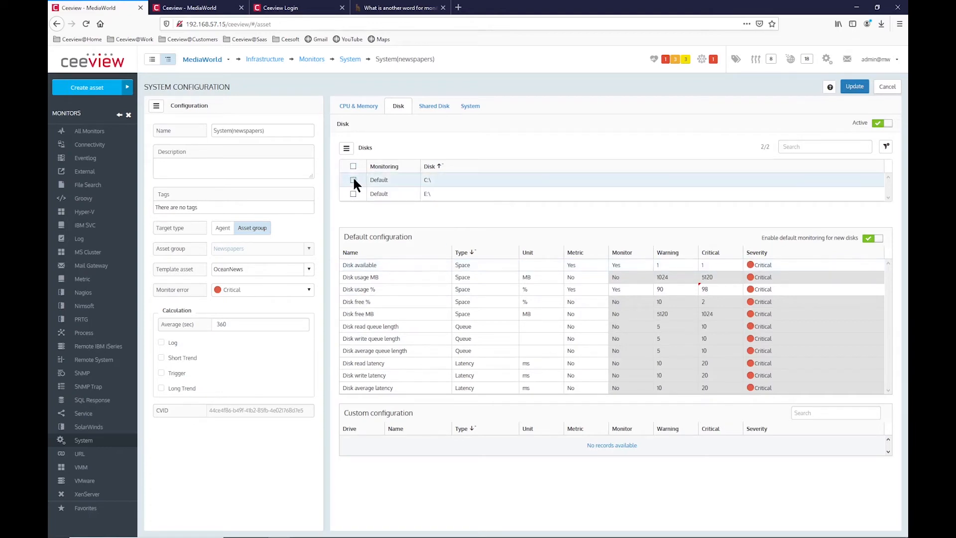
left_click(347, 149)
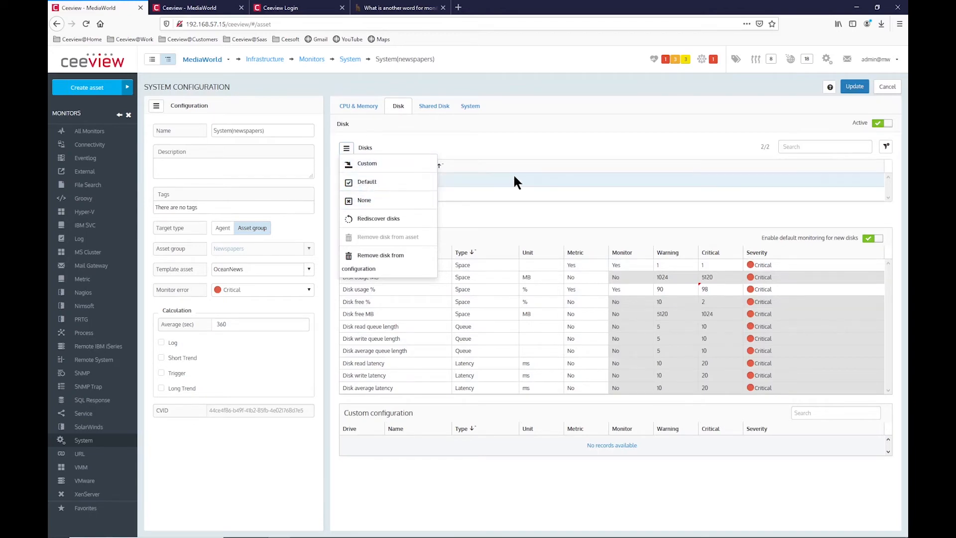
left_click(480, 142)
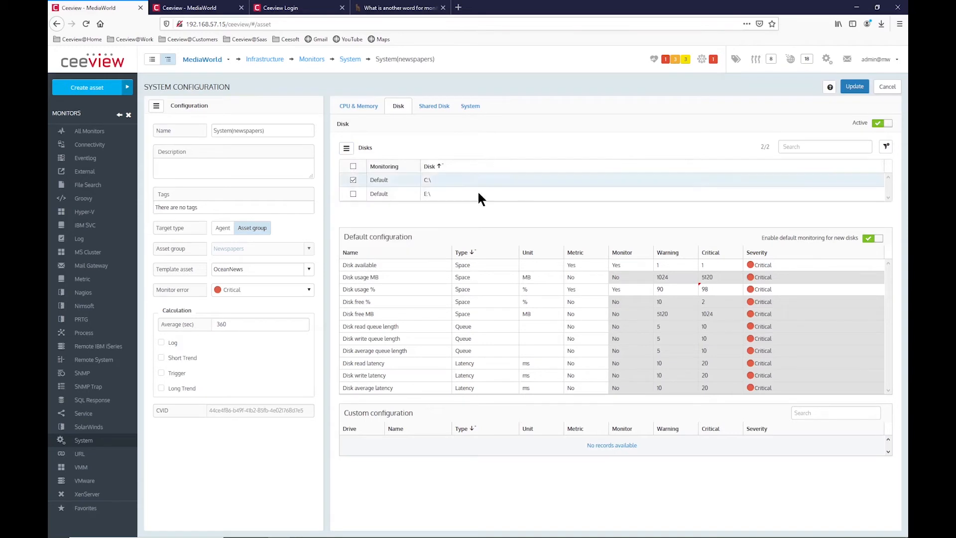
left_click(353, 181)
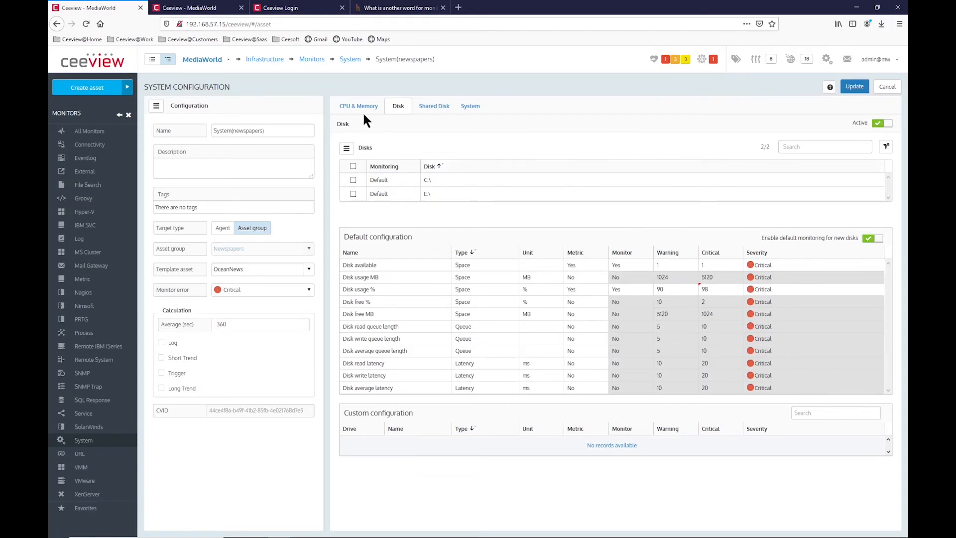
Step: Activate shared disk monitoring and add the shared disk DnsShare on server 192.168.57.30 with path Share, testing its connection before creating it
left_click(431, 110)
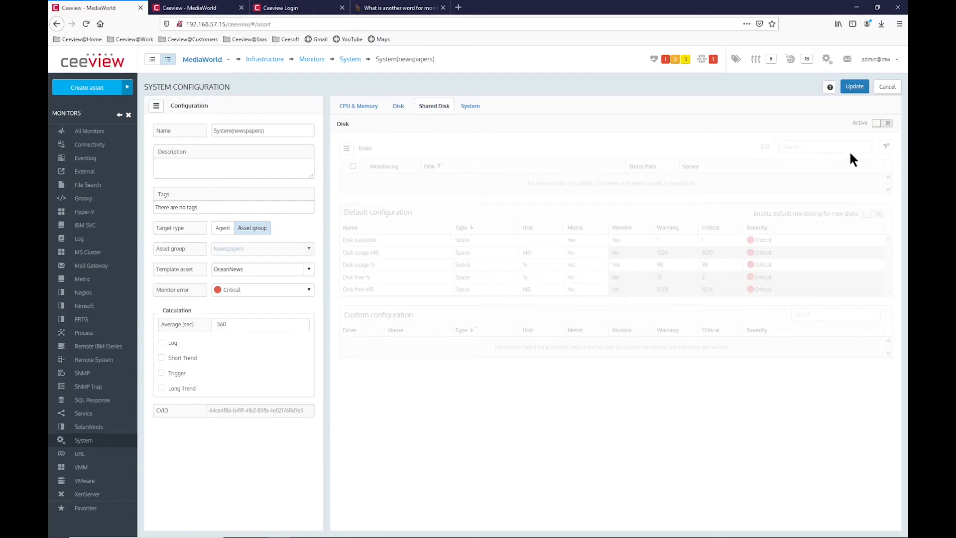
left_click(878, 124)
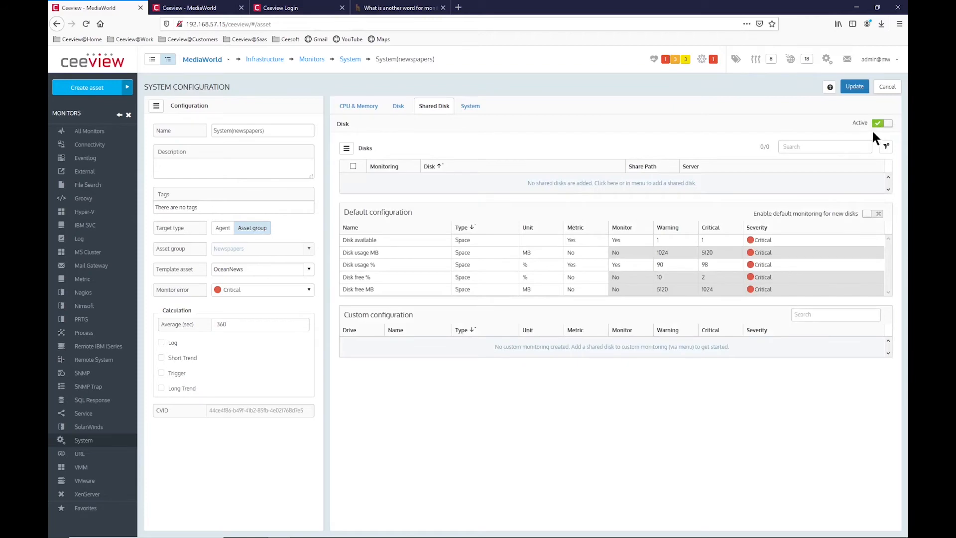
left_click(348, 152)
left_click(358, 162)
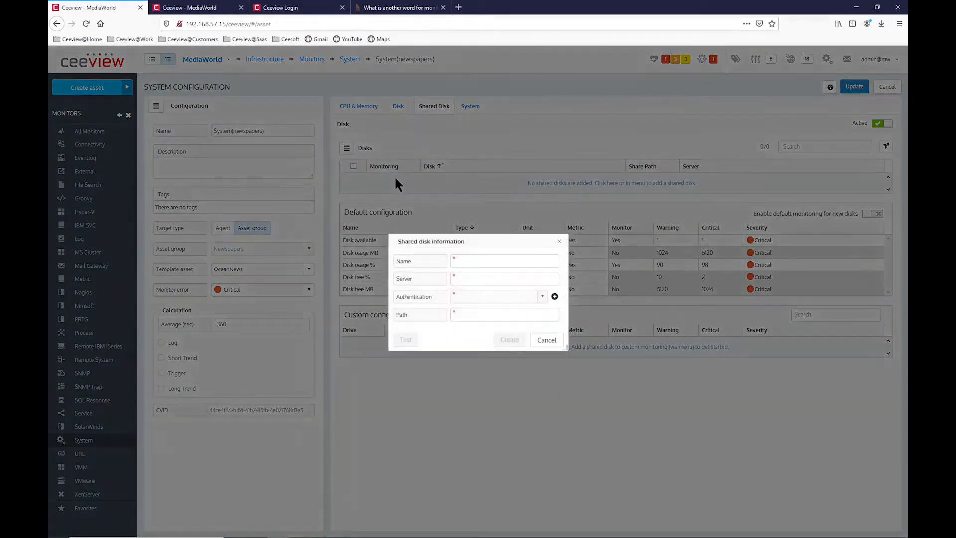
left_click(480, 263)
type("DnsShare")
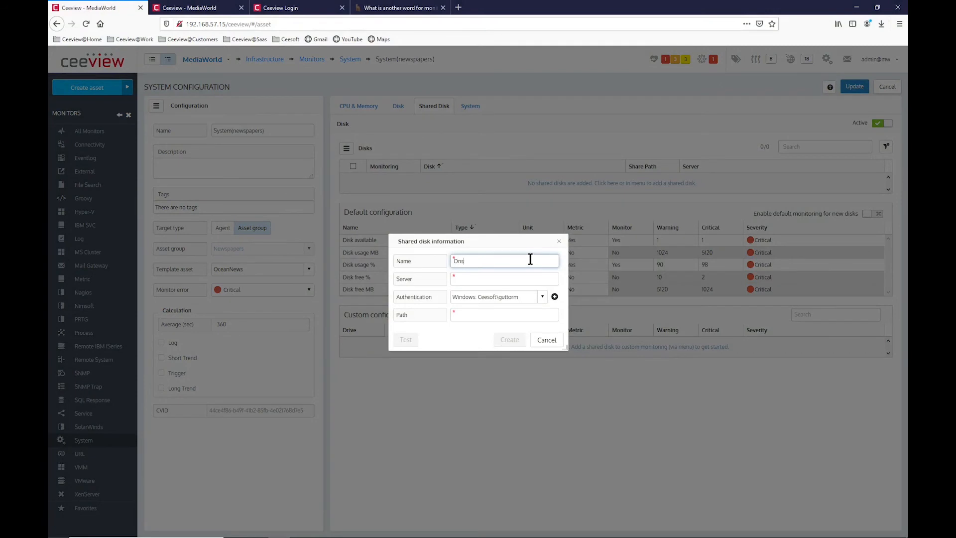
left_click(483, 281)
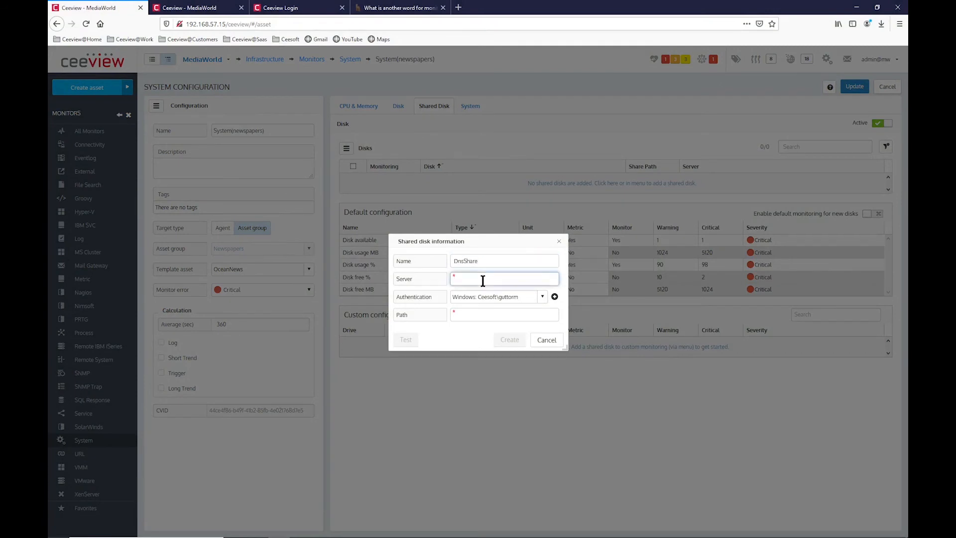
type("192.168.57.30")
left_click(502, 318)
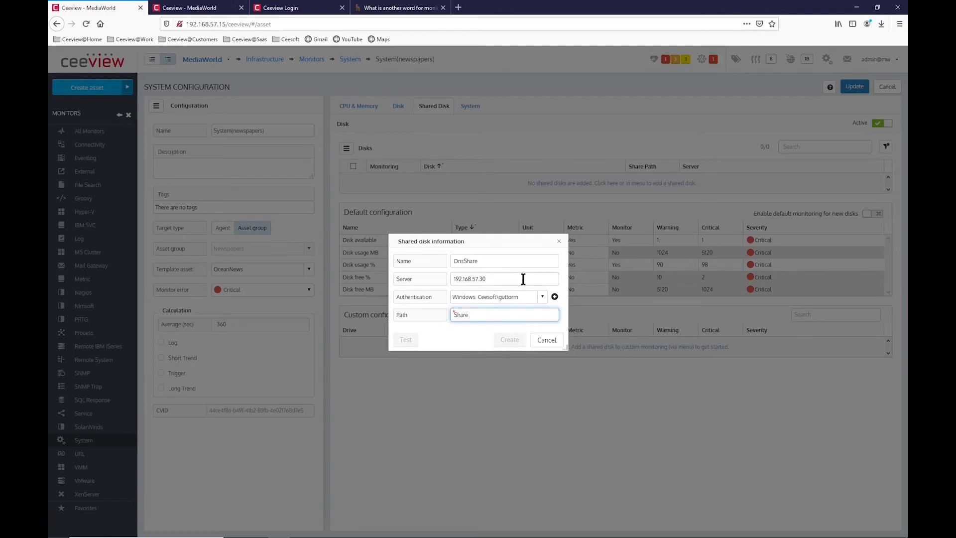
left_click(407, 339)
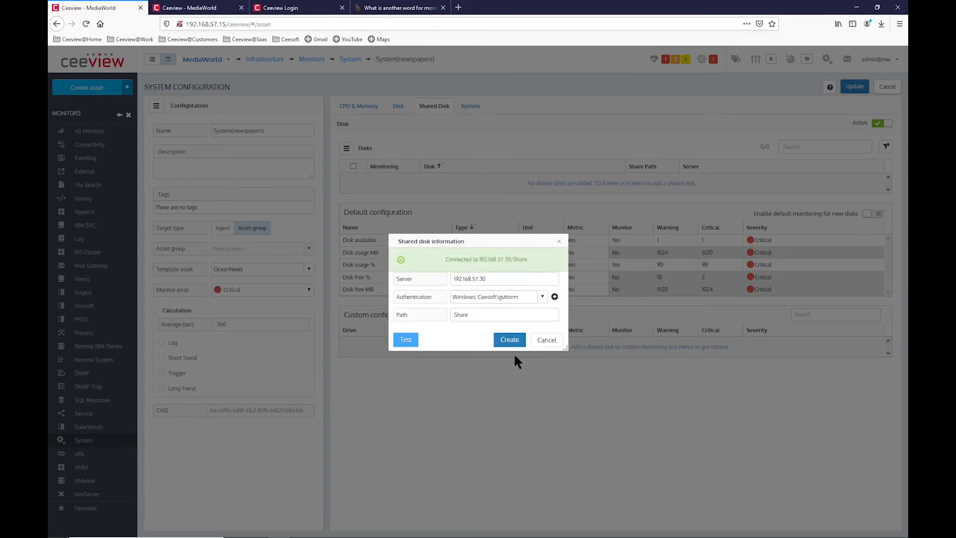
left_click(510, 339)
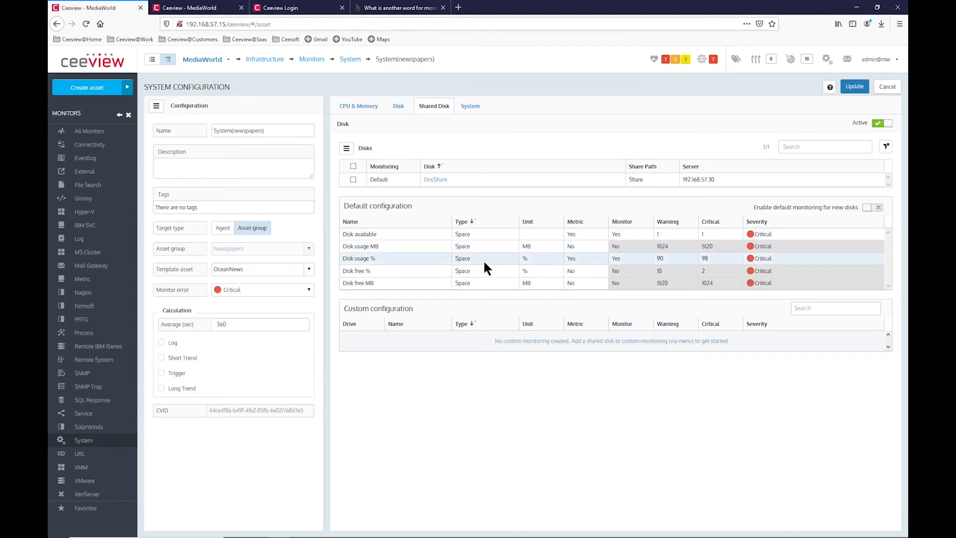
Step: Set Monitor to No for Disk available in the shared disk default configuration
left_click(666, 259)
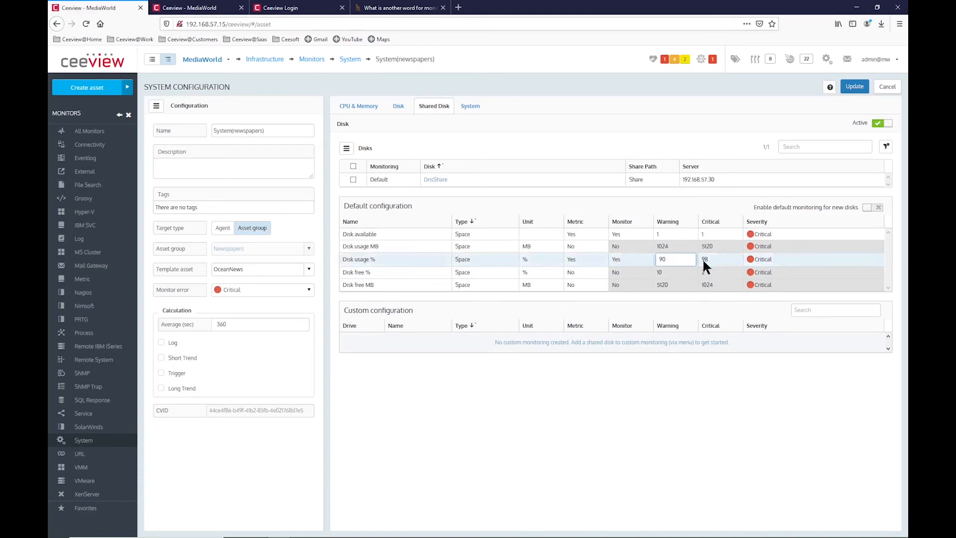
left_click(679, 233)
left_click(678, 232)
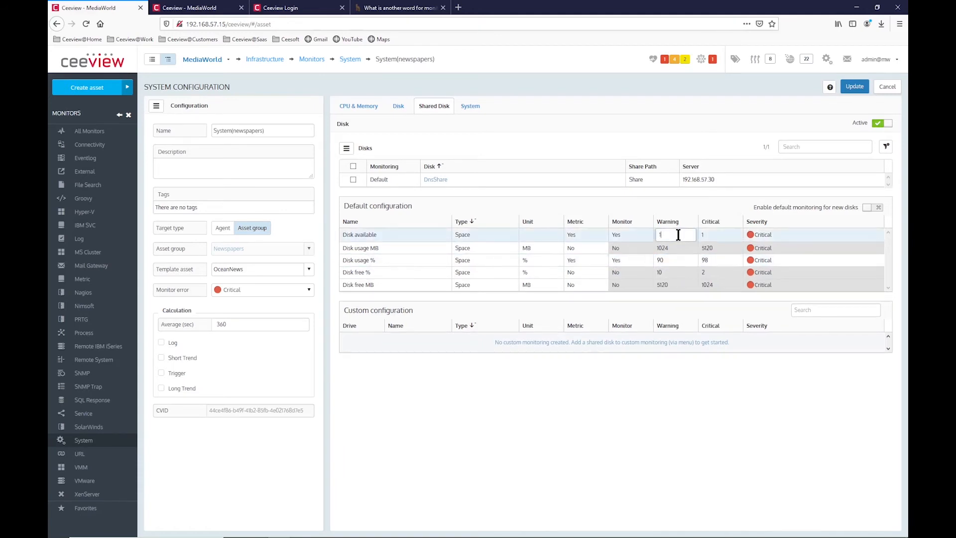
left_click(644, 233)
left_click(642, 238)
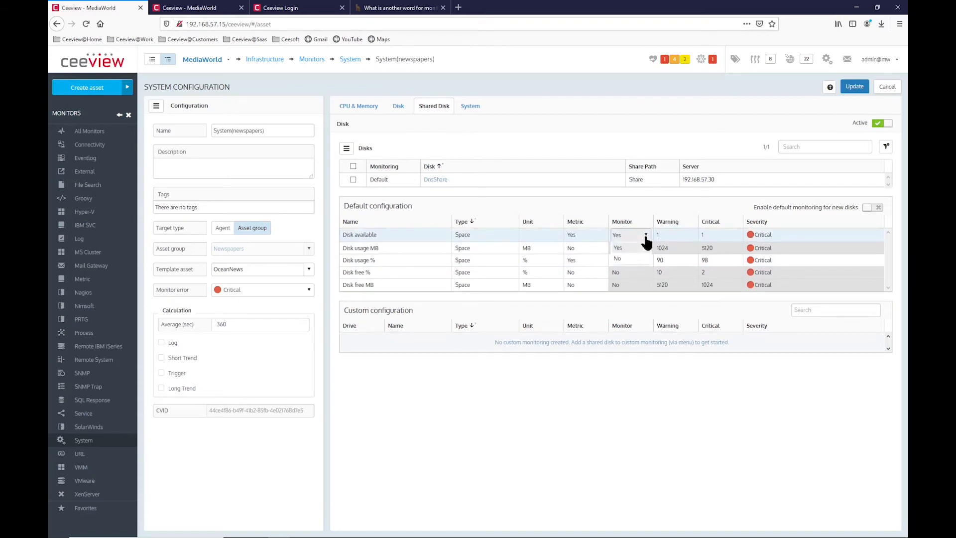
left_click(624, 258)
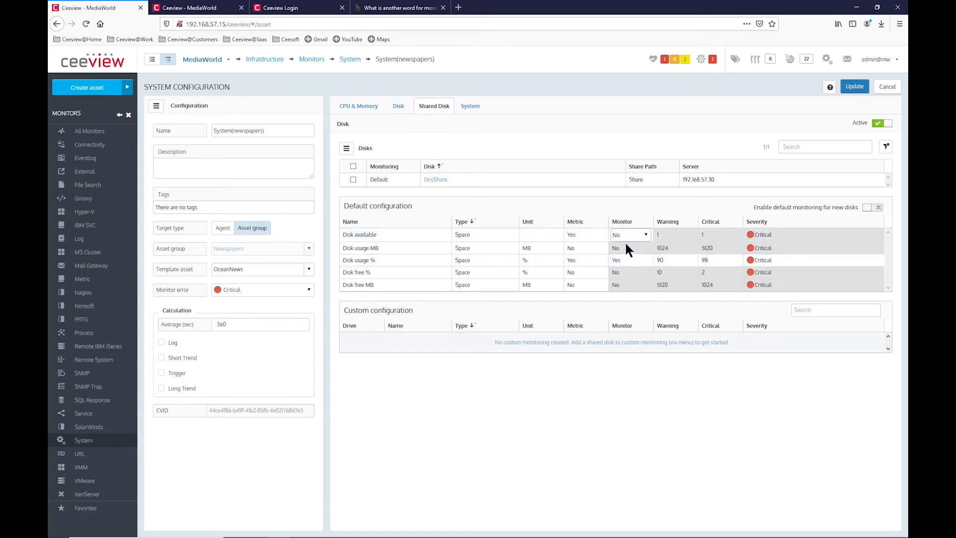
left_click(548, 204)
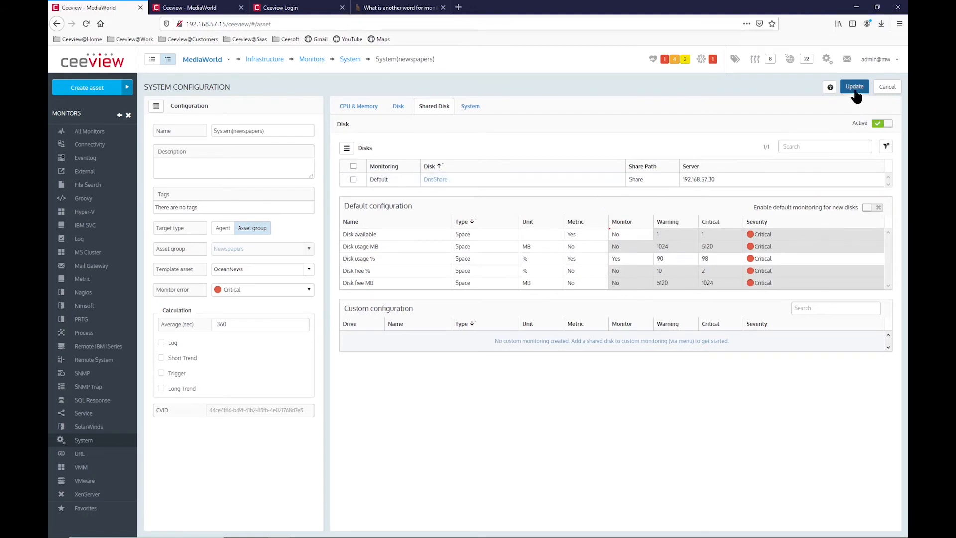
Step: Temporarily enable time monitoring to review its NTP server, offset and delay settings, and disable it again
left_click(468, 107)
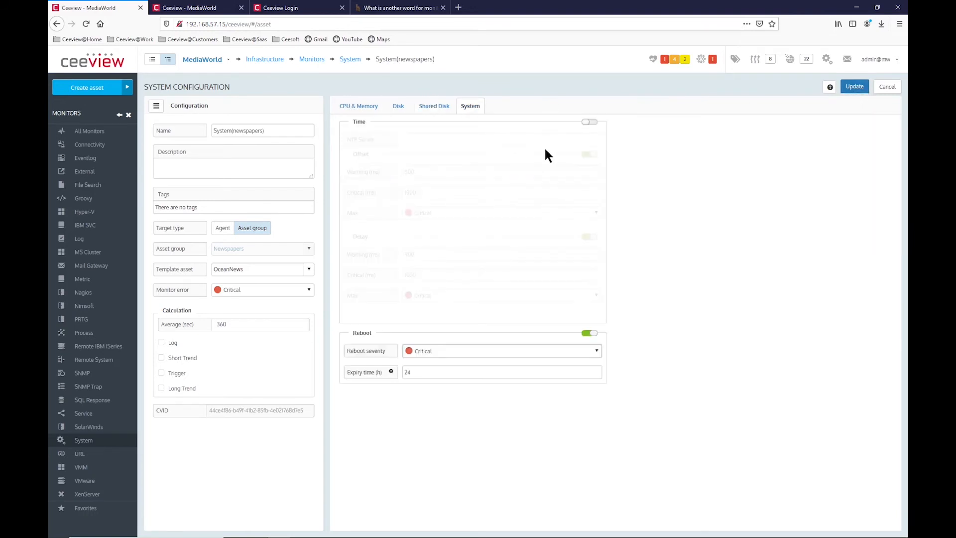
left_click(590, 123)
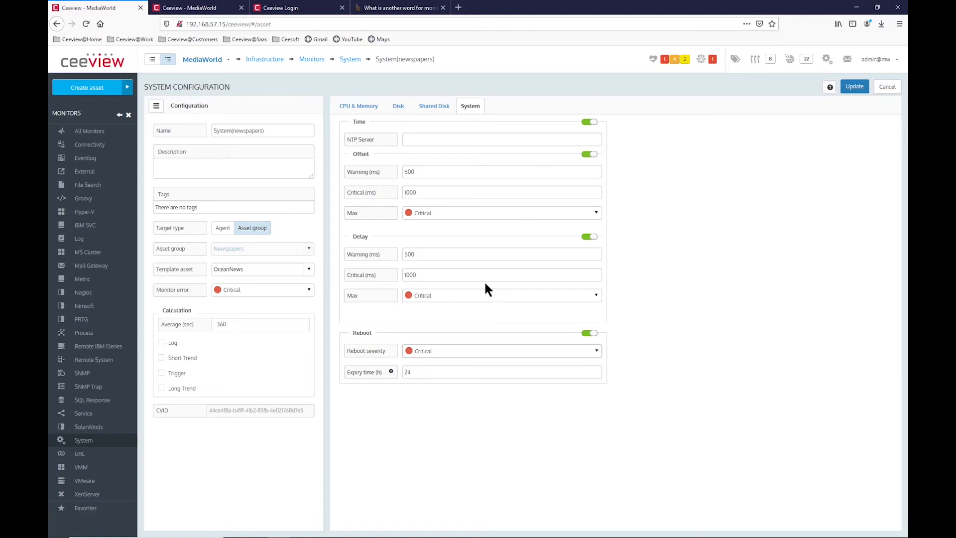
left_click(587, 124)
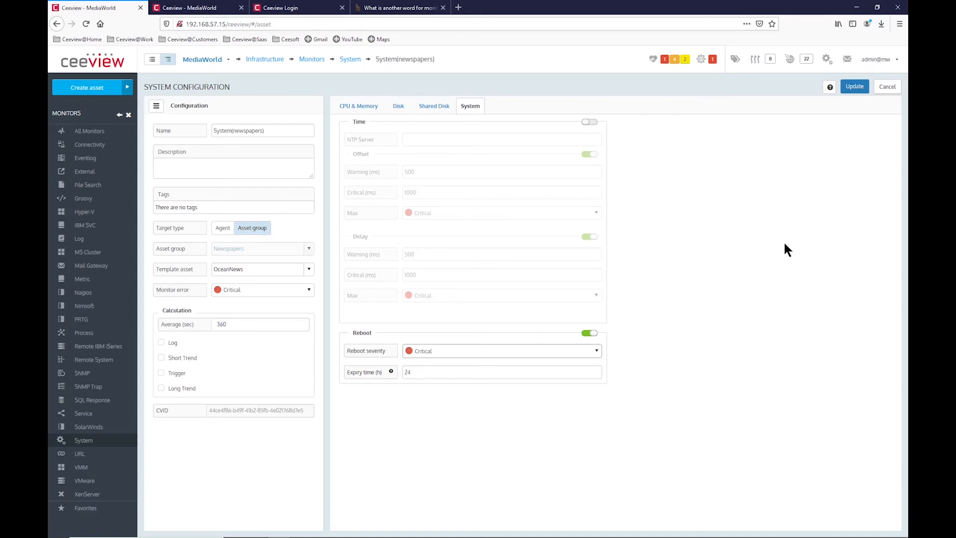
Step: Save the updated System(newspapers) monitor configuration
left_click(854, 88)
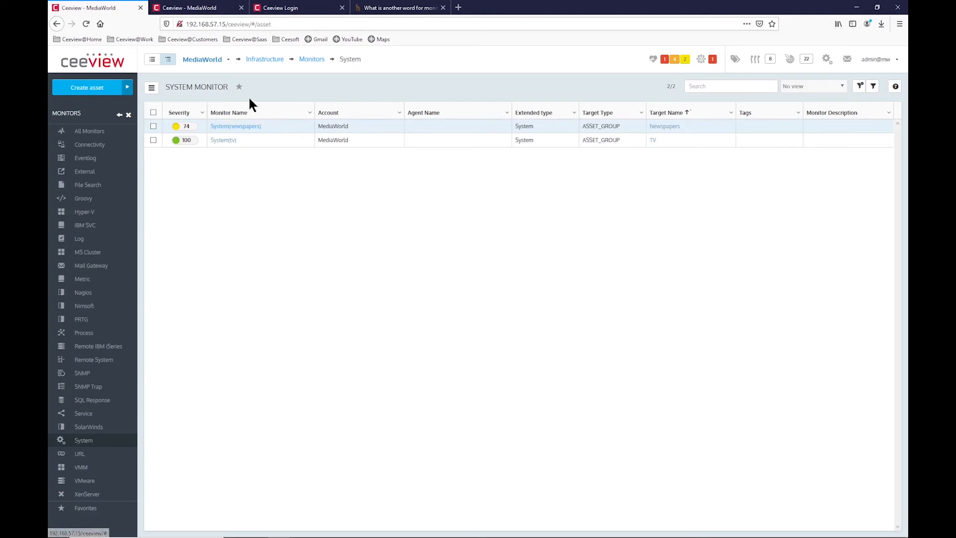
Step: Review the monitor columns for the Newspapers asset group's assets, and read its reasons with the Reason column widened
left_click(188, 8)
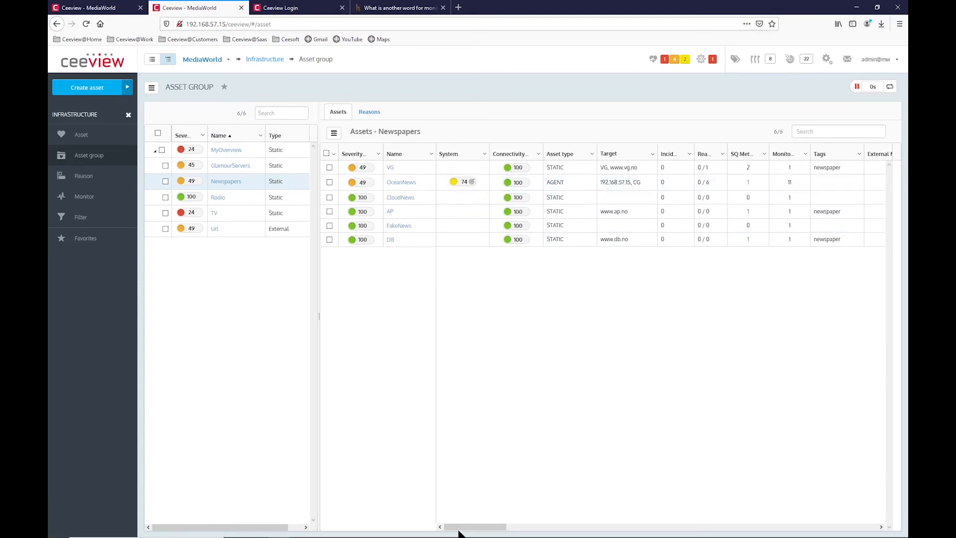
left_click_drag(459, 531, 832, 497)
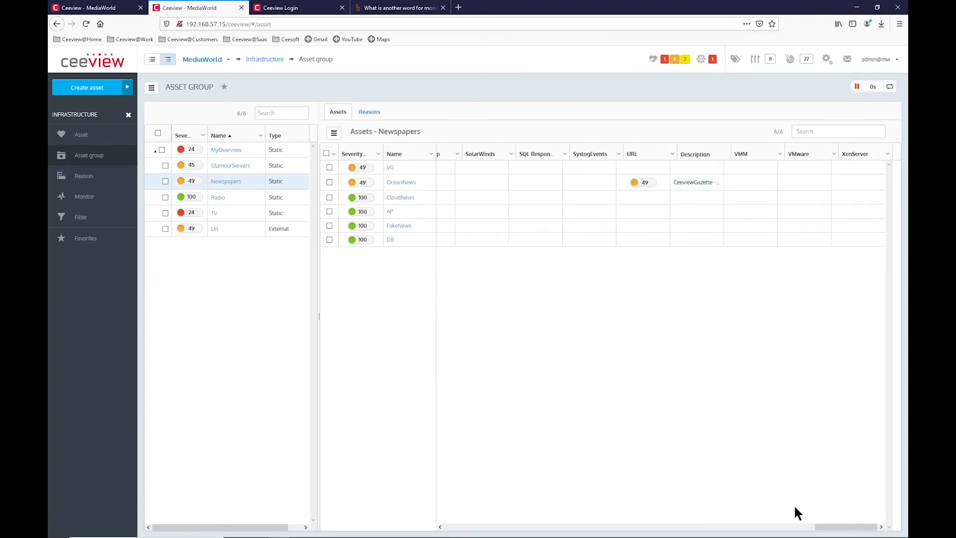
left_click_drag(836, 528, 454, 530)
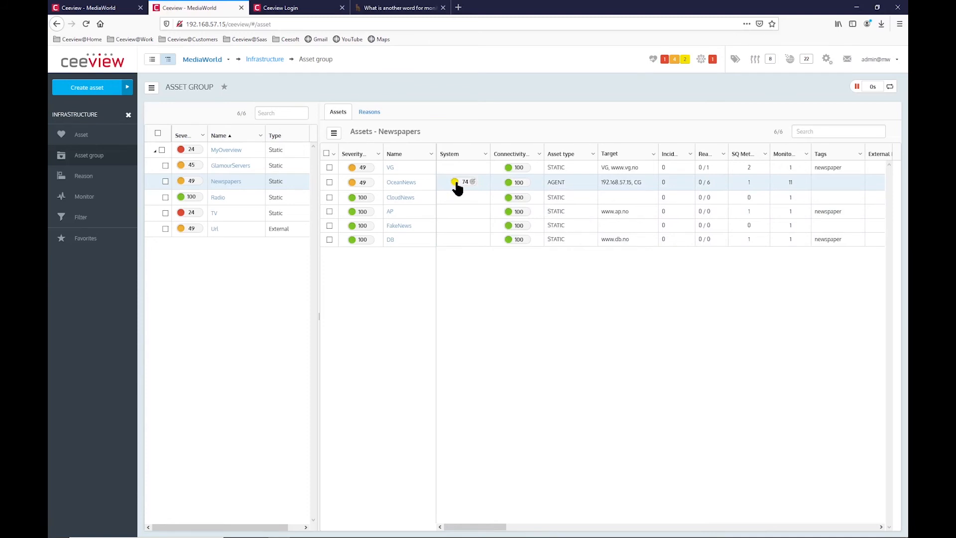
left_click(370, 112)
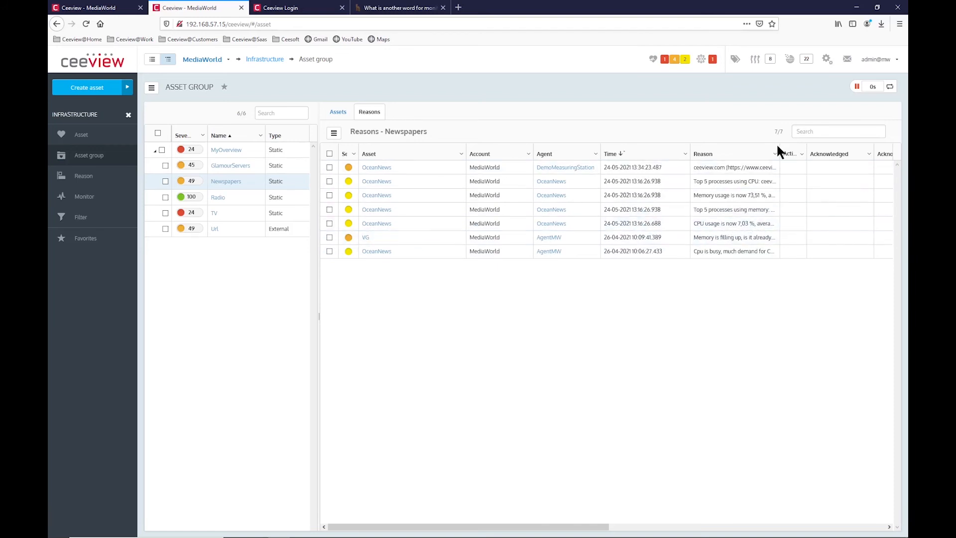
left_click_drag(780, 153, 895, 149)
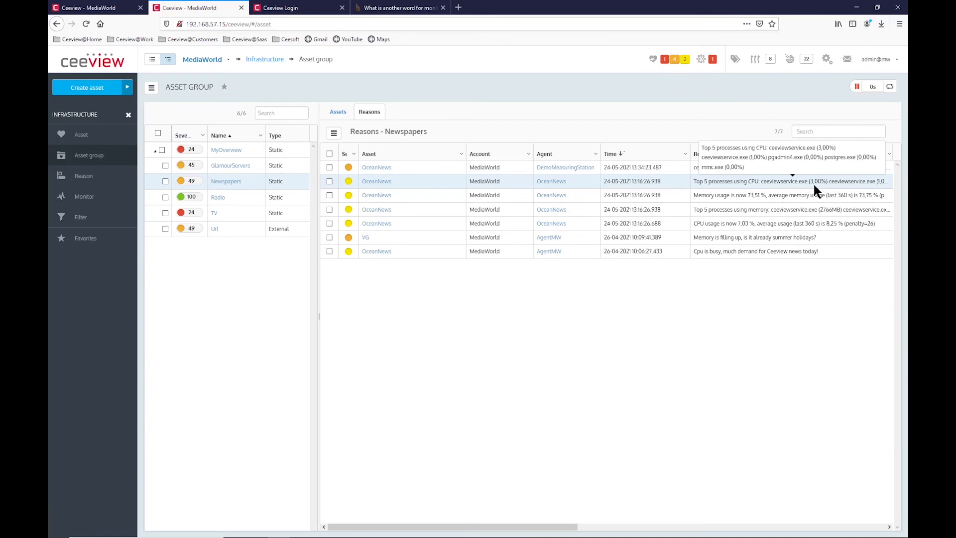
Step: Search the event summary for Ocean and open the details of the OceanNews asset from a matching event
left_click(790, 63)
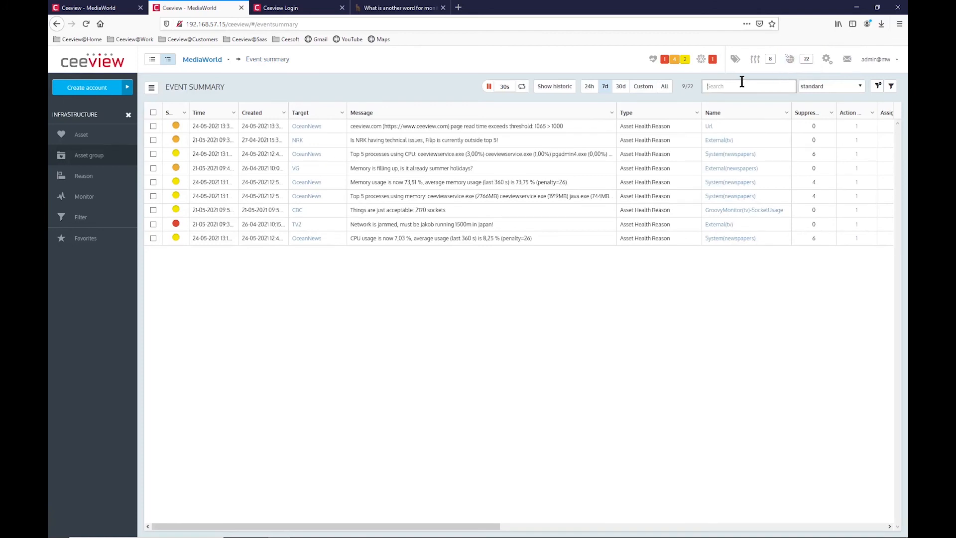
type("Ocean")
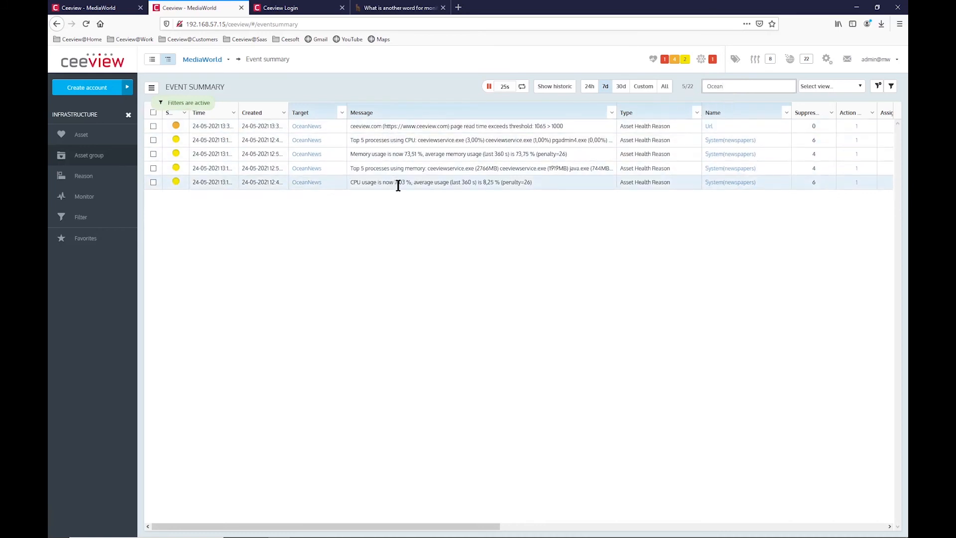
left_click(744, 91)
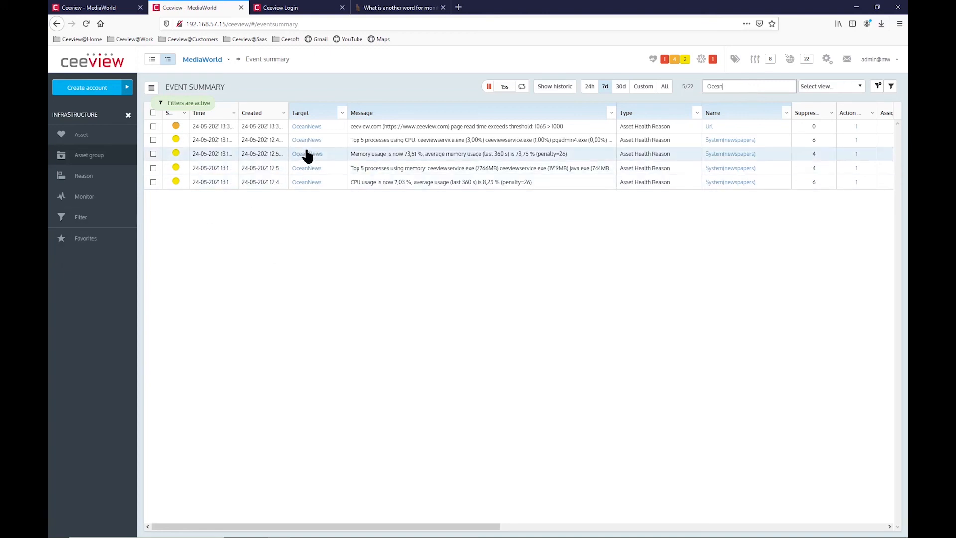
left_click(305, 127)
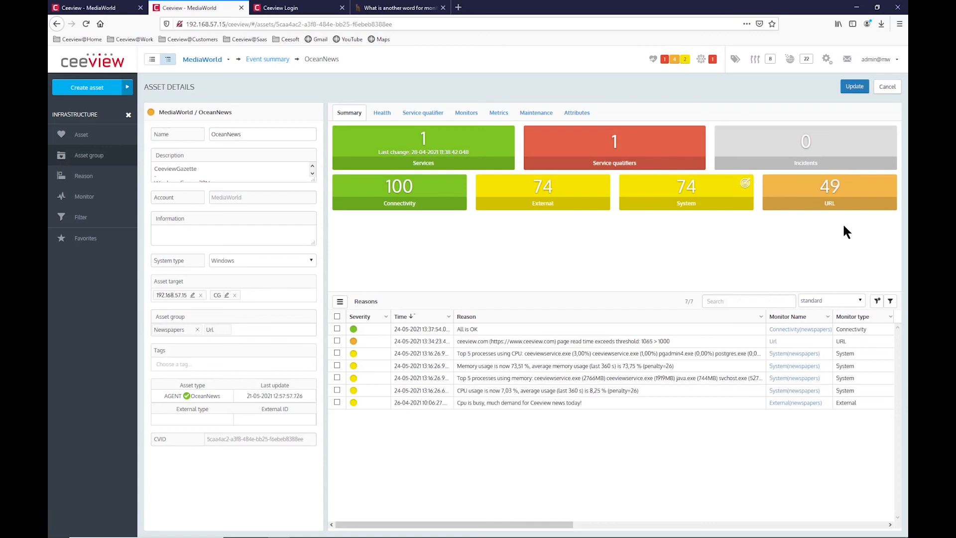
Step: View the System health history of OceanNews, and filter the asset's metrics by System
left_click(689, 203)
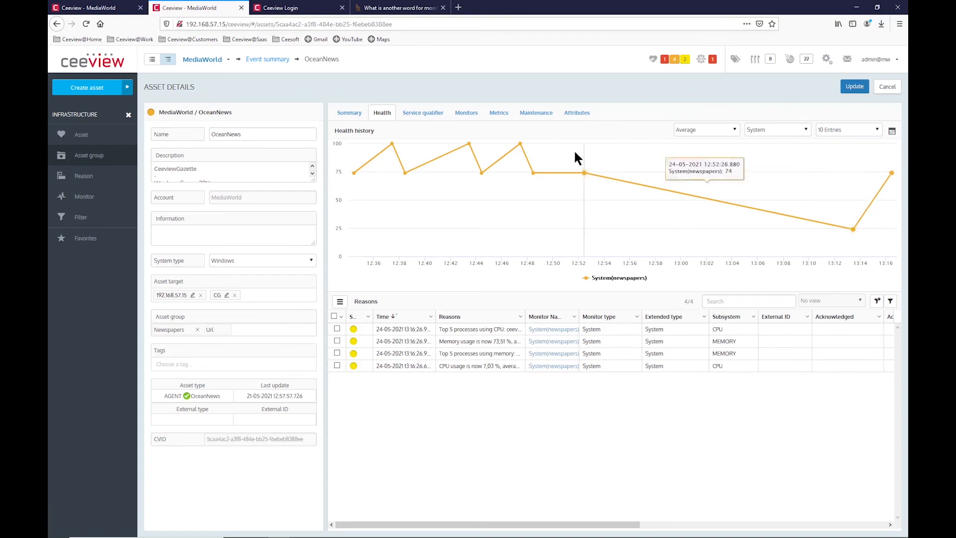
left_click(500, 114)
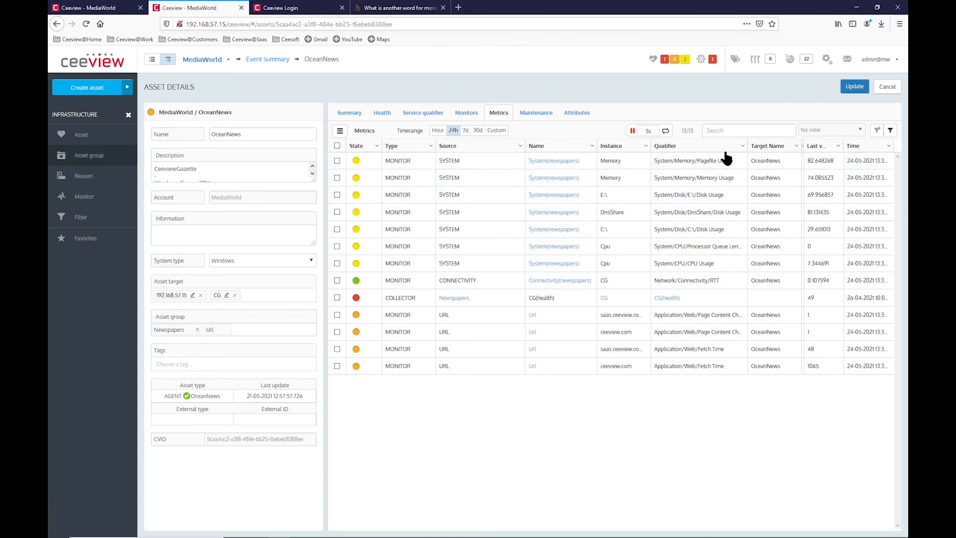
left_click(731, 130)
type("System")
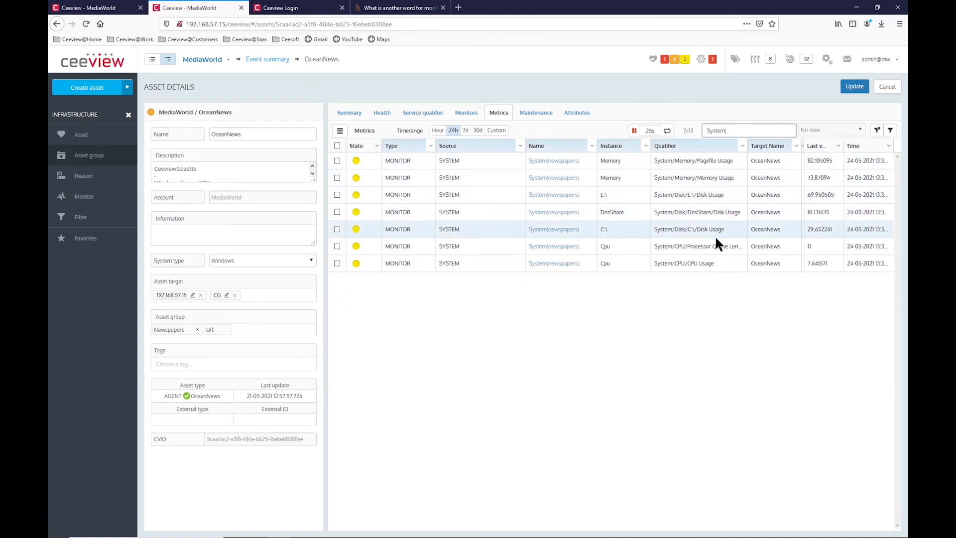
Step: Show the CPU Usage and Memory Usage metrics of OceanNews using the single graph view
left_click(338, 263)
left_click(337, 178)
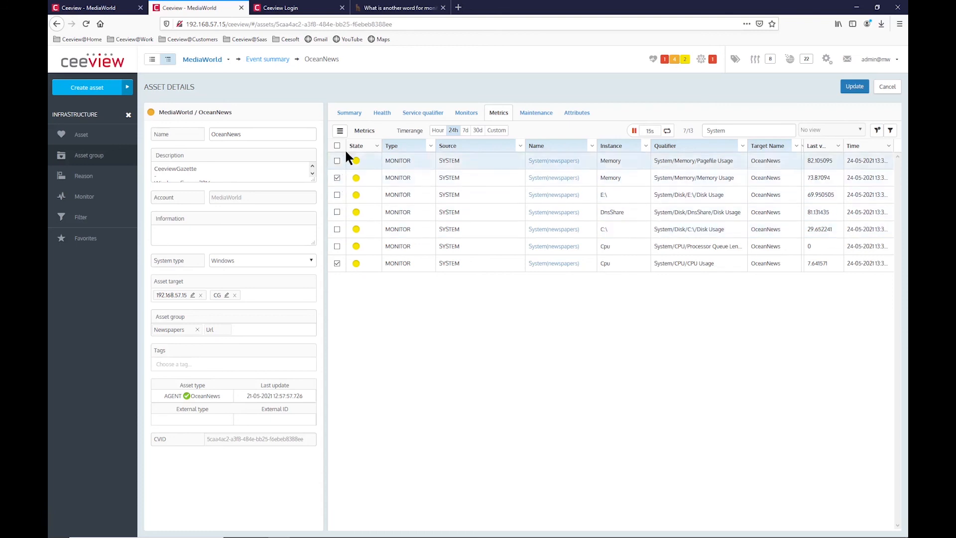
left_click(340, 130)
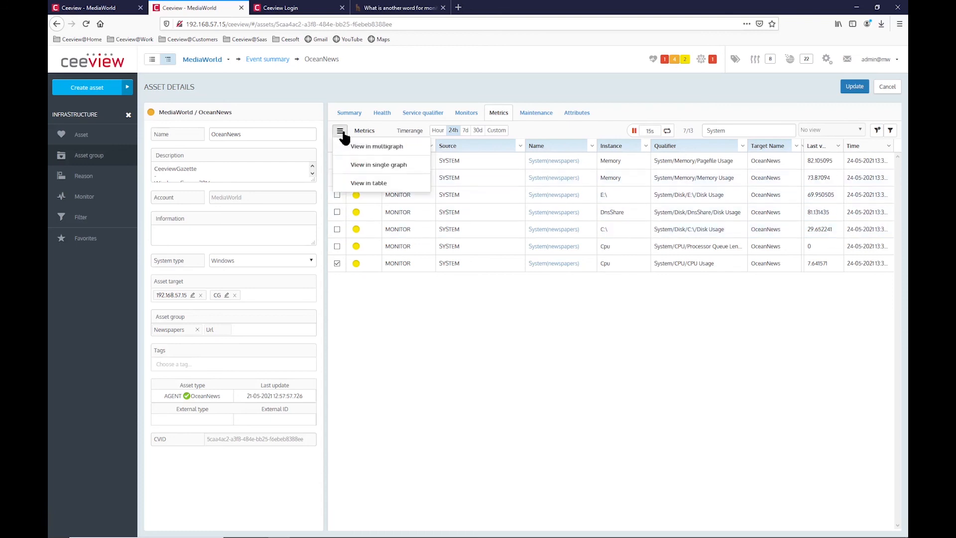
left_click(364, 165)
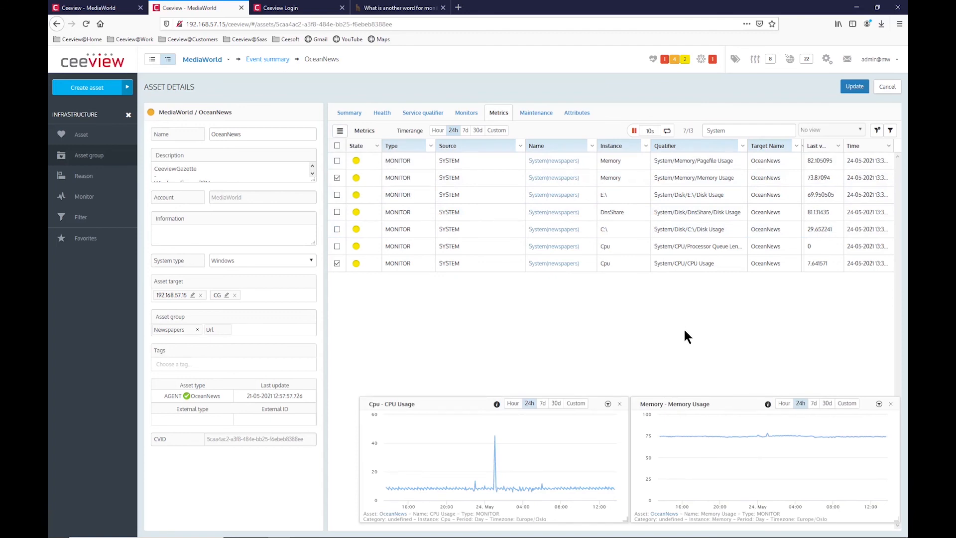